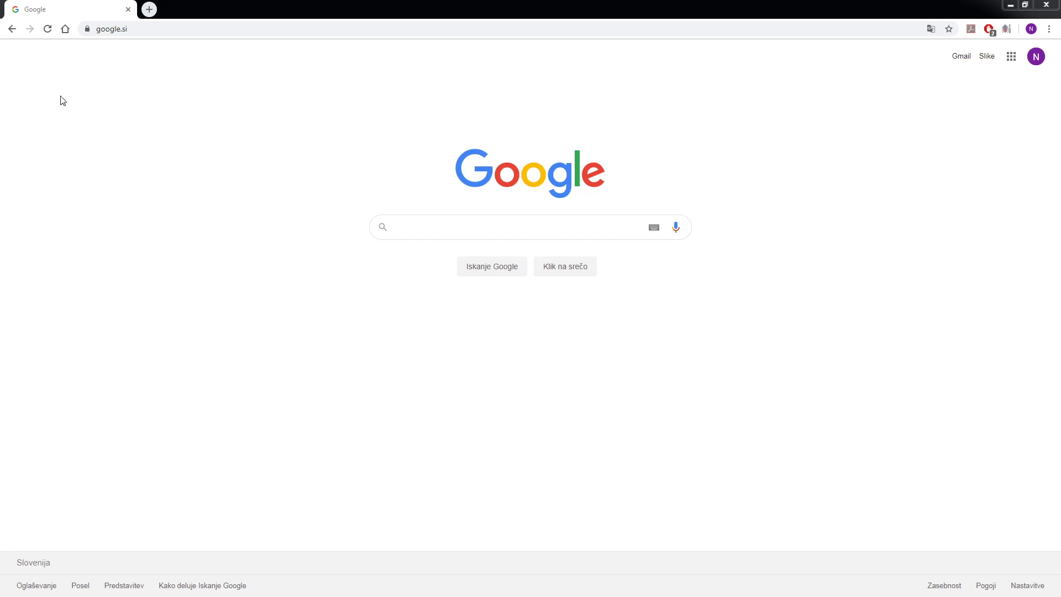
Step: Go to the Thingiverse Customizable Name Keyring page (thing:834725) in Chrome
click(138, 28)
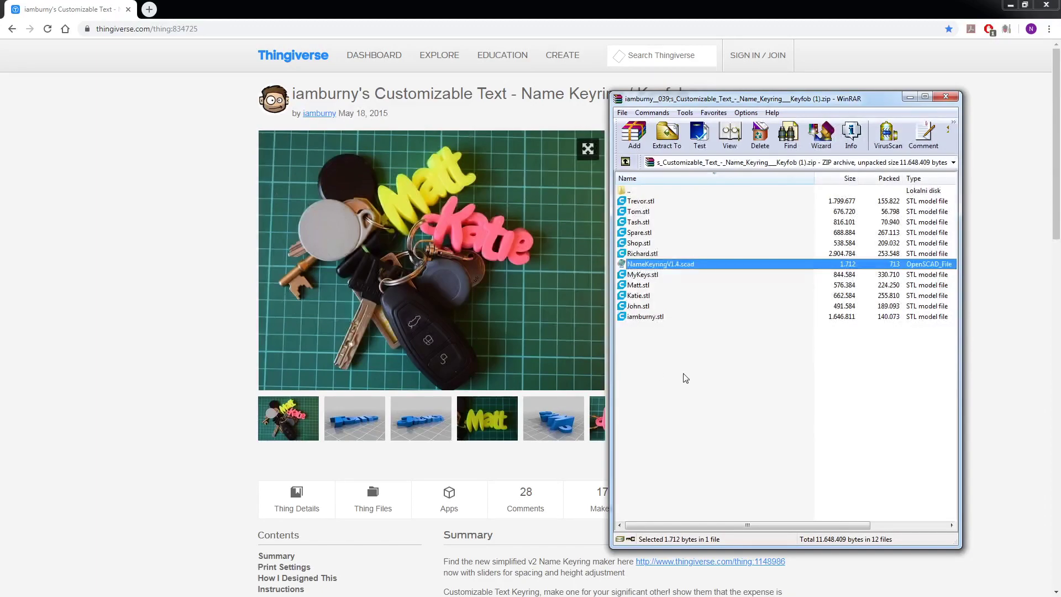
Step: Select NameKeyringV1.4.scad in the WinRAR archive list and minimize the archive window
drag(701, 375, 638, 236)
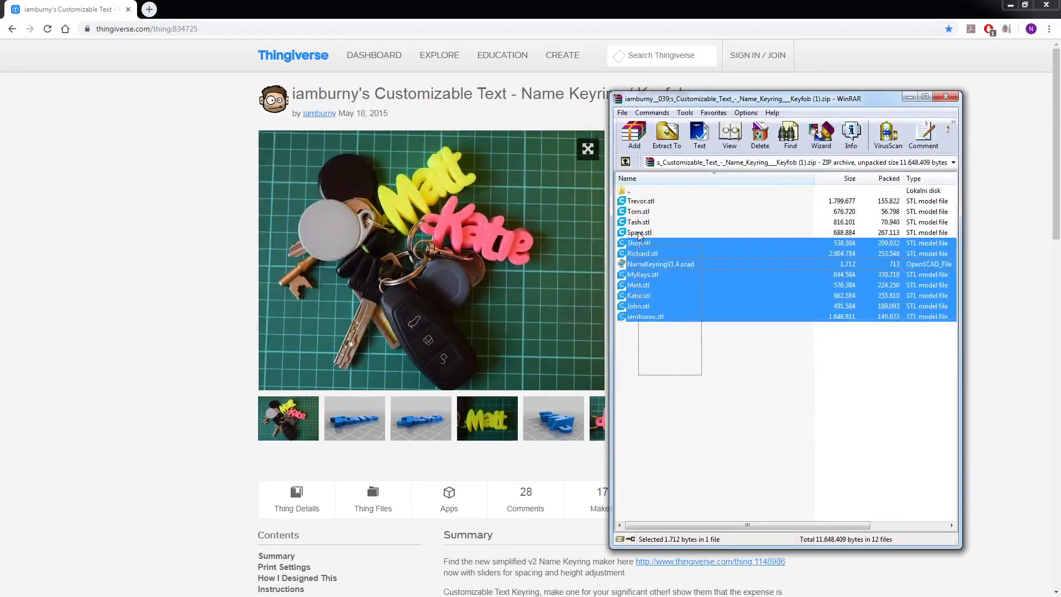
drag(638, 236, 664, 362)
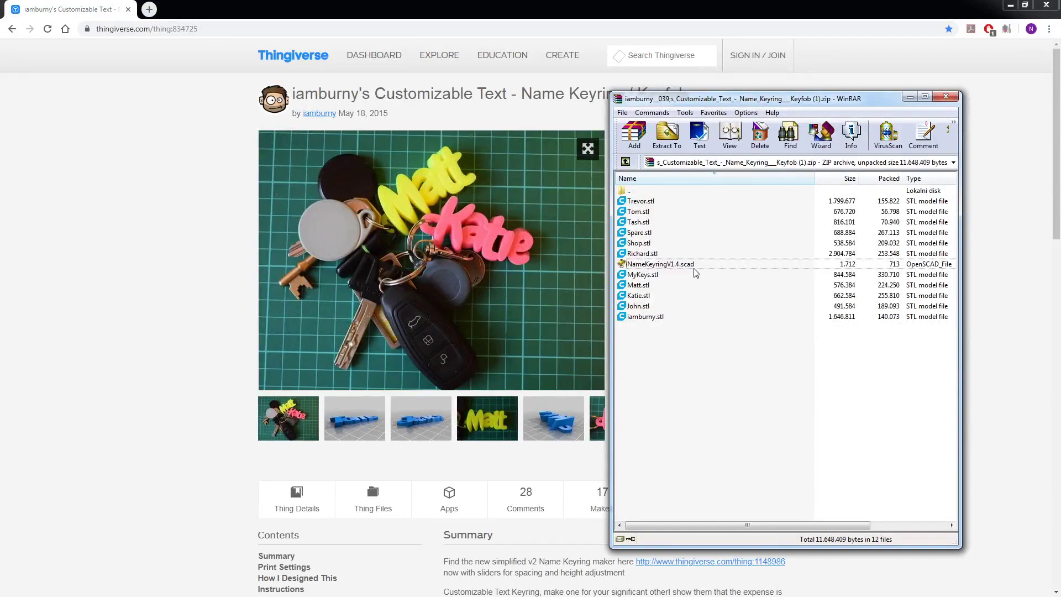
click(634, 266)
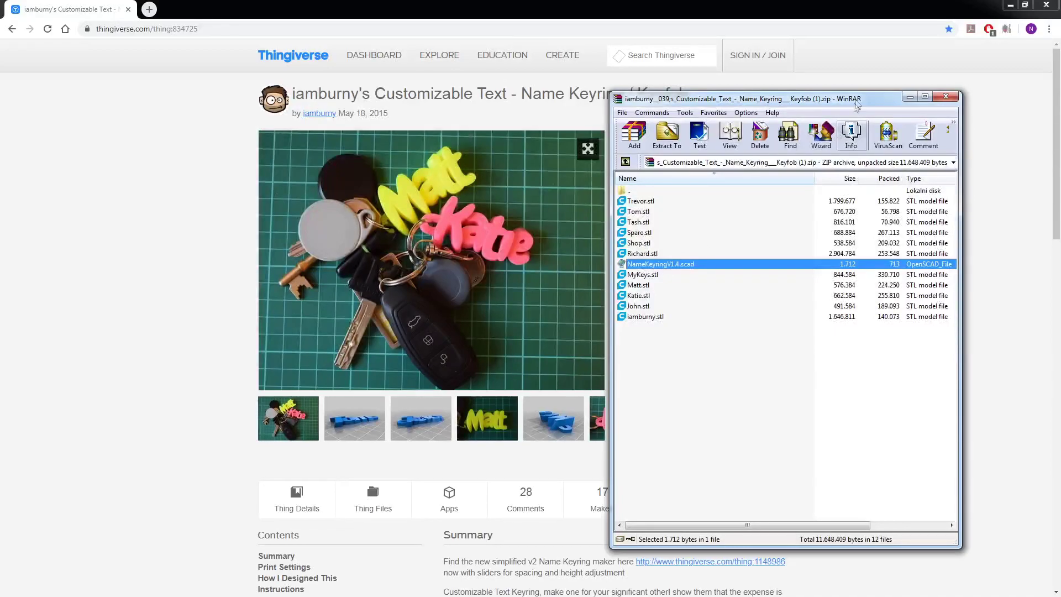
click(909, 97)
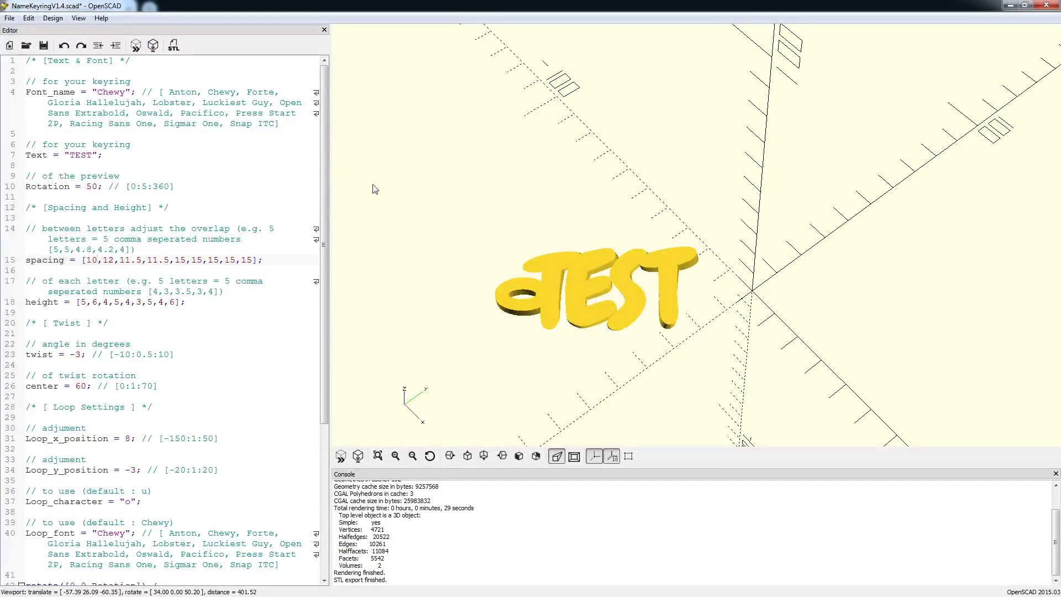
Step: Preview the keyring with the text 'PC', then restore 'TEST' on line 7 and preview again
drag(98, 91, 125, 92)
drag(71, 155, 92, 154)
text(PC)
click(340, 457)
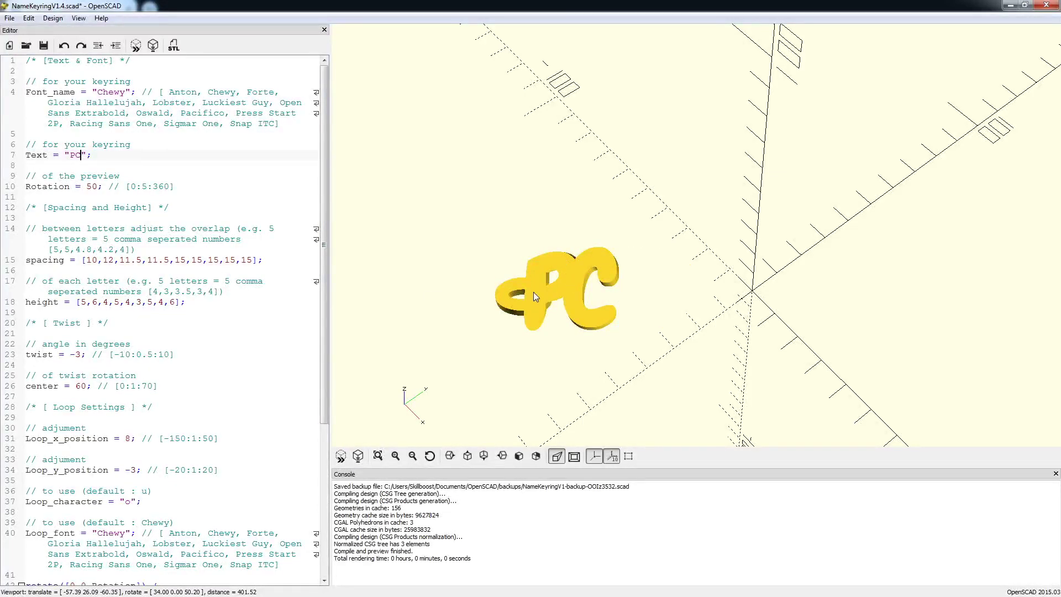
drag(71, 154, 80, 155)
text(TEST)
click(341, 456)
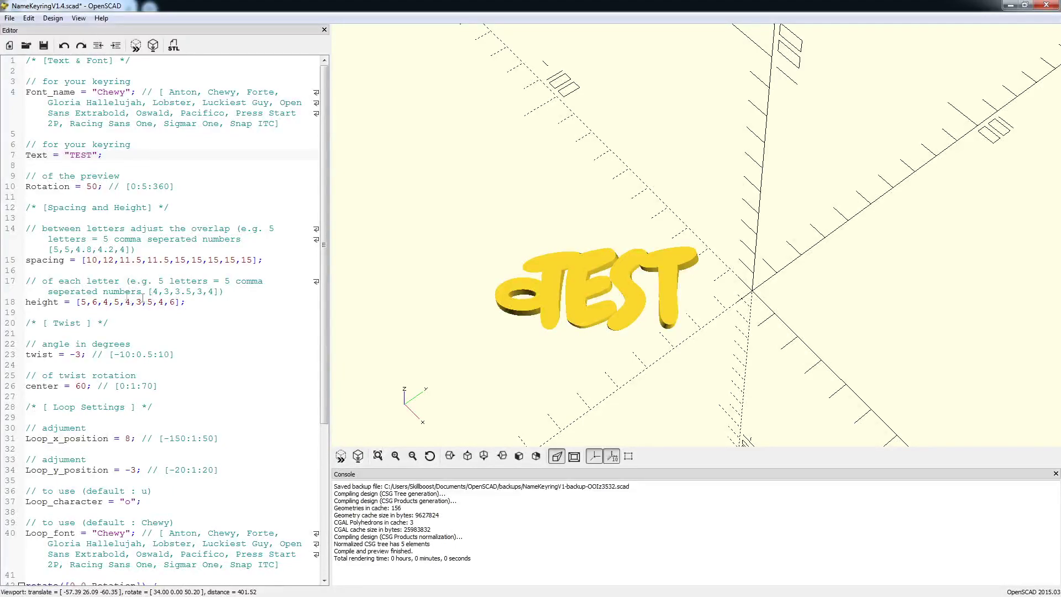
Step: Set the twist value on line 23 to 0 and preview the straight letters
double_click(77, 354)
key(BackSpace)
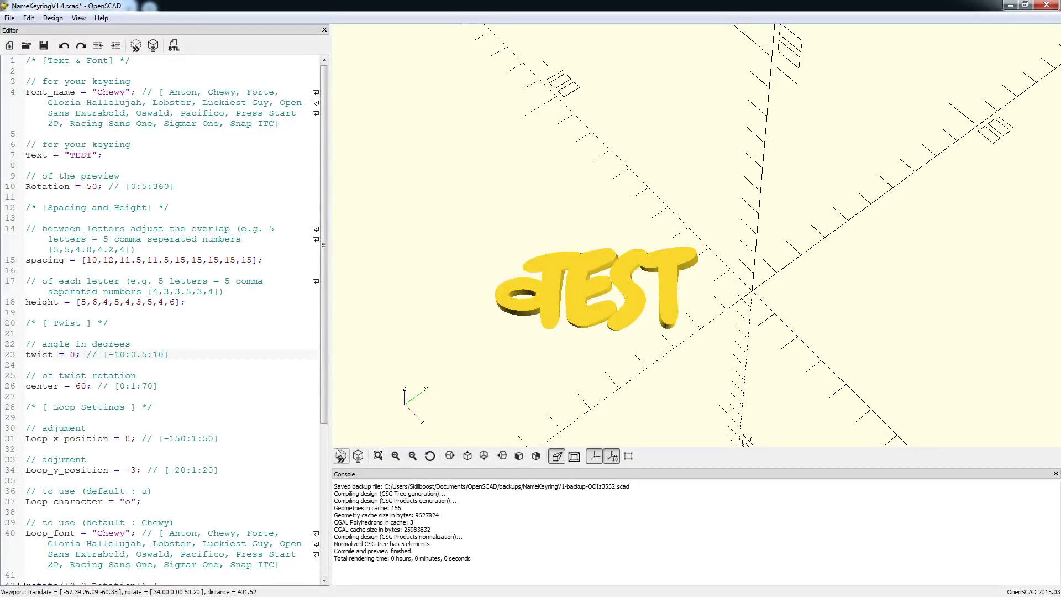
click(341, 455)
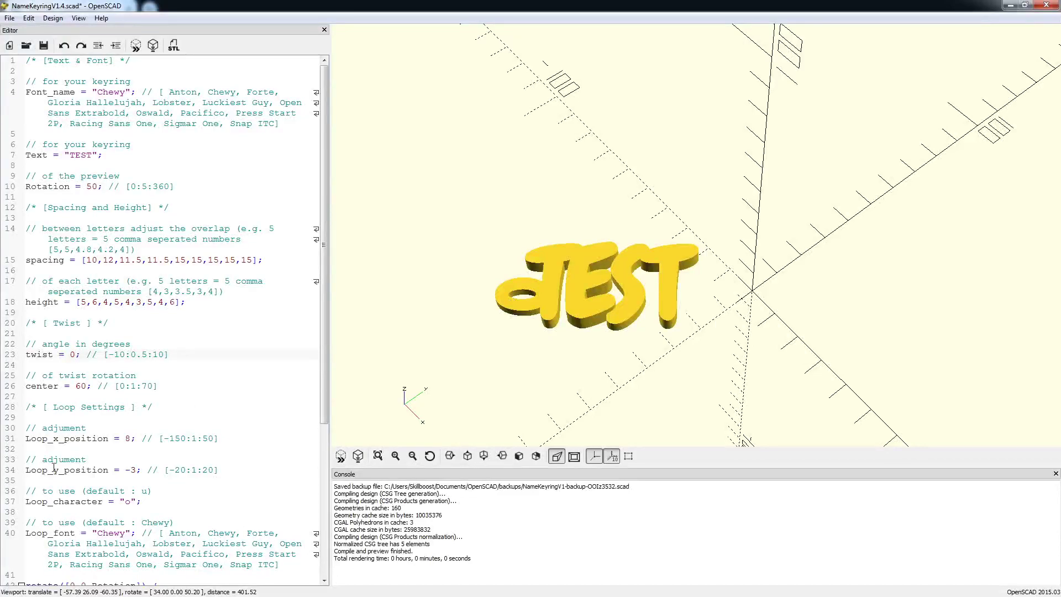
Step: Change Loop_character on line 37 to 'O' and preview the loop beside 'TEST'
click(136, 470)
double_click(126, 500)
key(BackSpace)
click(339, 455)
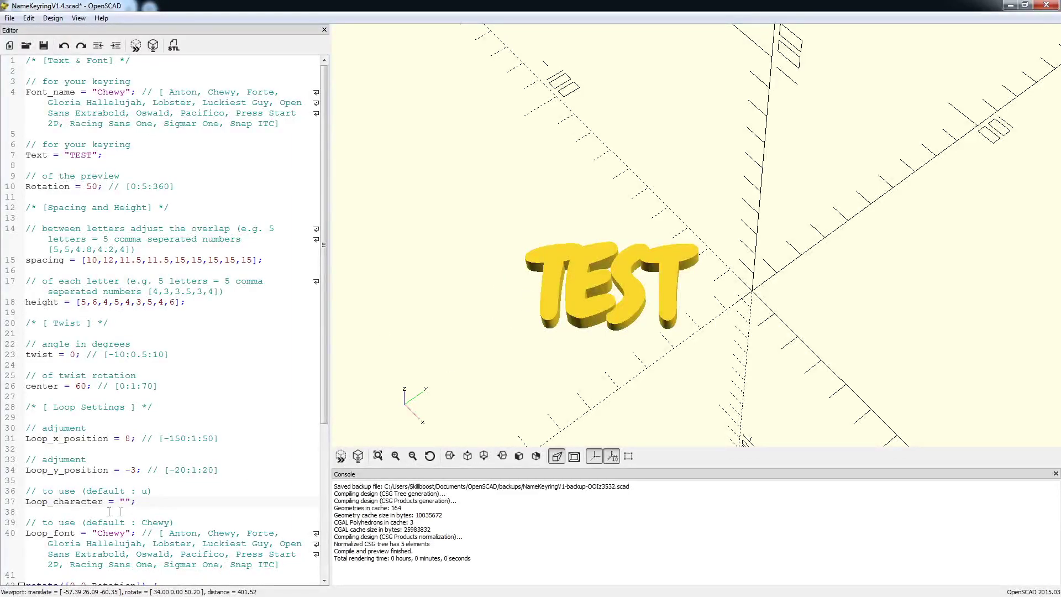
text(c)
click(340, 454)
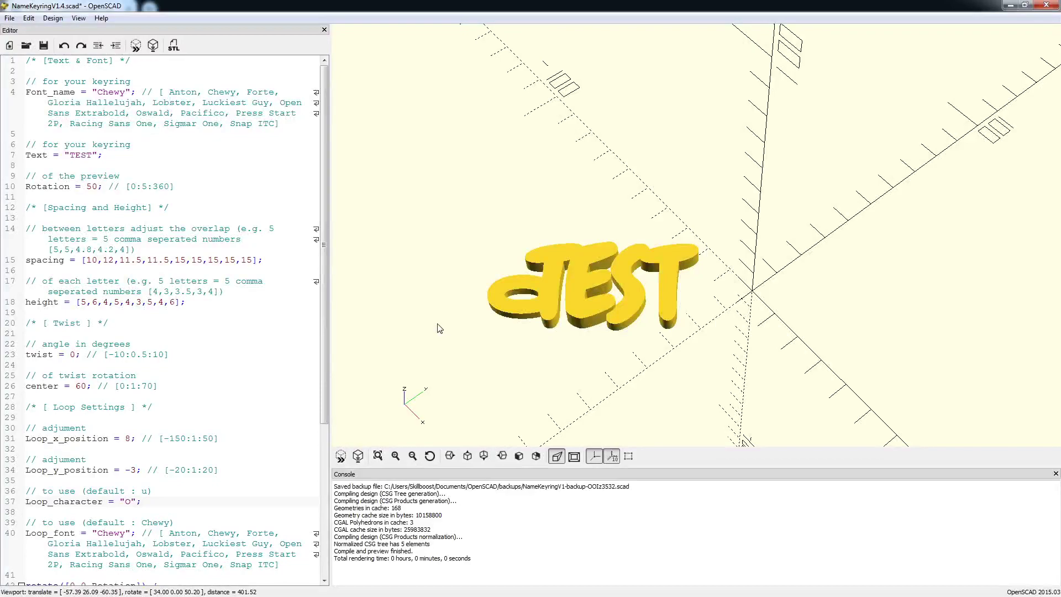
Step: Run a full F6 render of the O-loop keyring and save it as TEST_KEYCHAIN.stl
drag(550, 296, 558, 300)
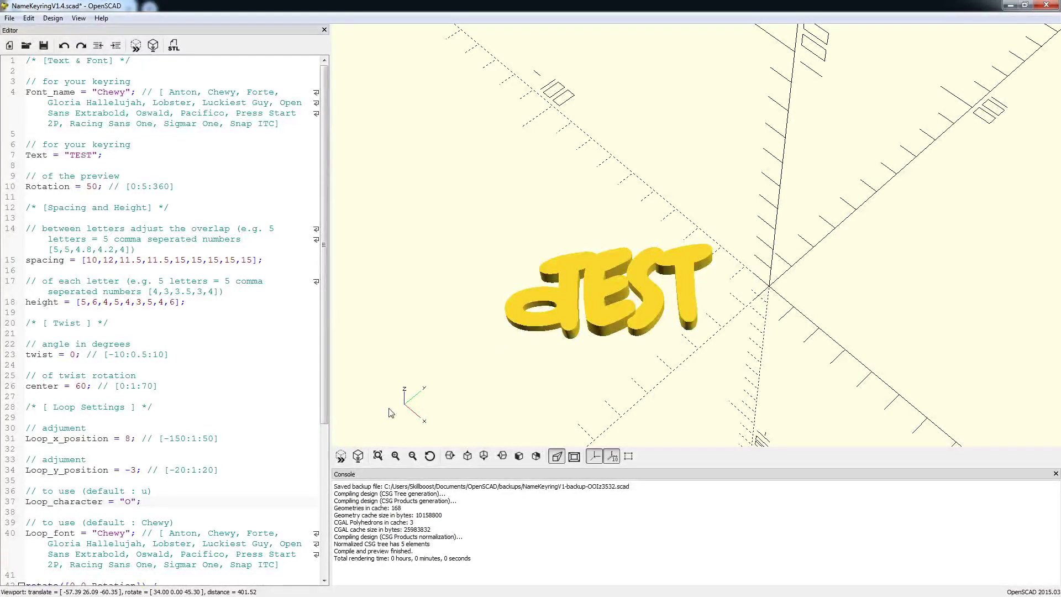
key(F6)
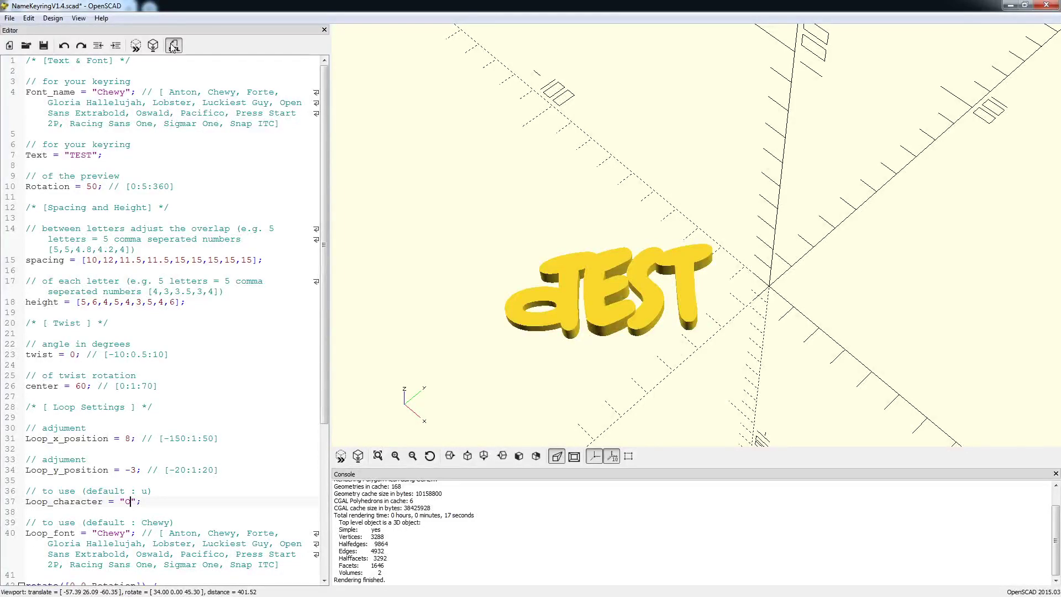
click(173, 46)
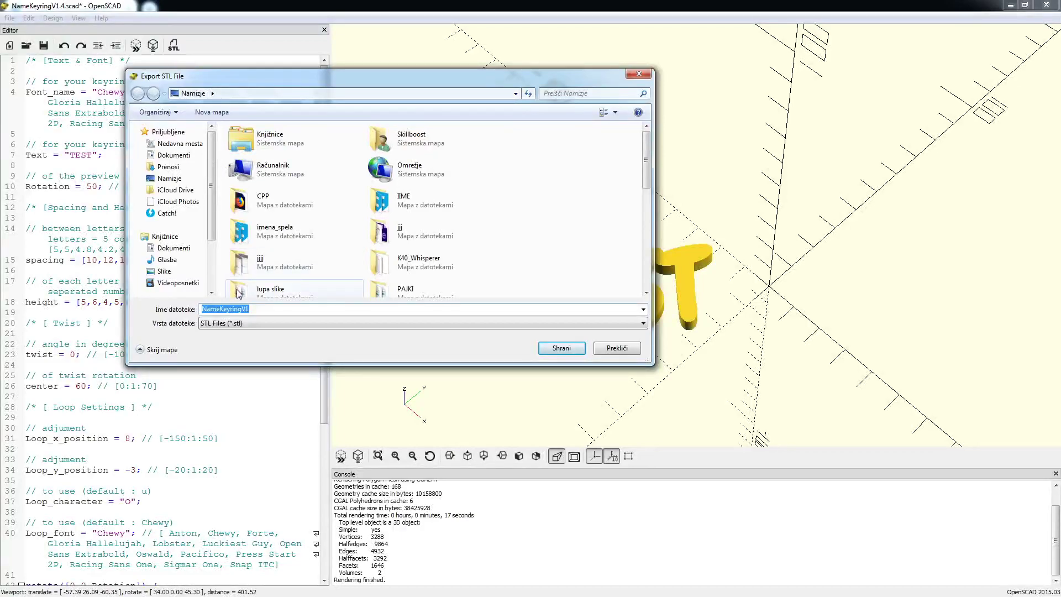
text(T)
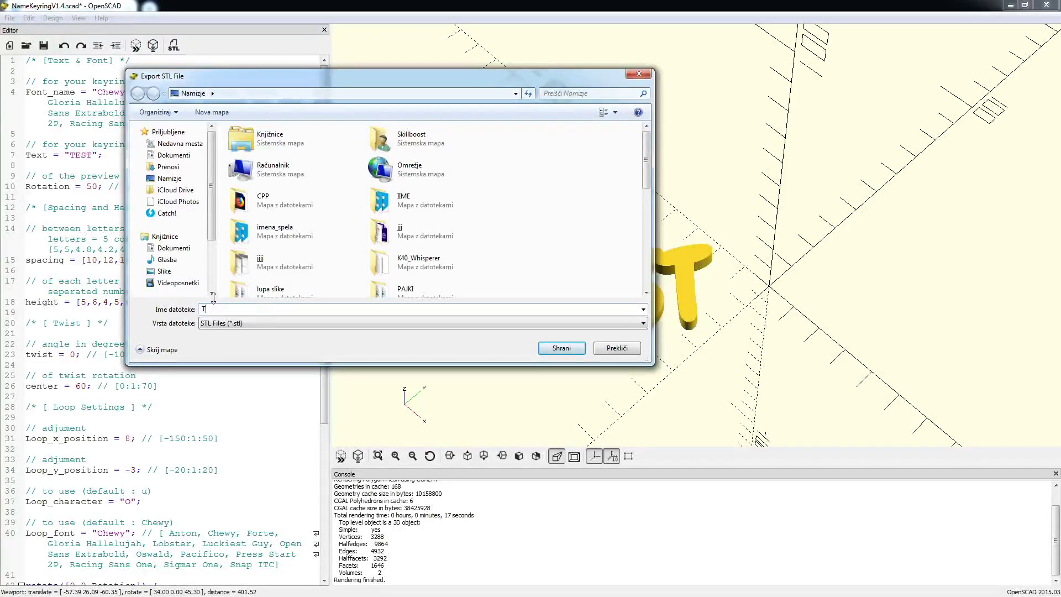
text(EST_KEYC)
text(HAIN)
click(572, 350)
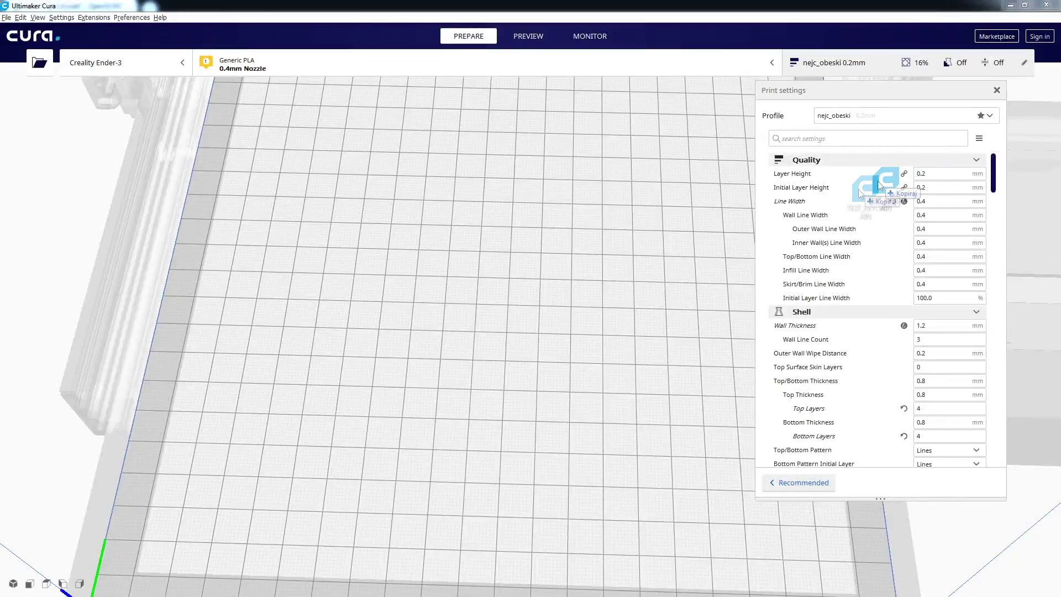
Step: Load TEST_KEYCHAIN onto the Cura build plate and rotate it around the vertical axis
drag(888, 190, 547, 307)
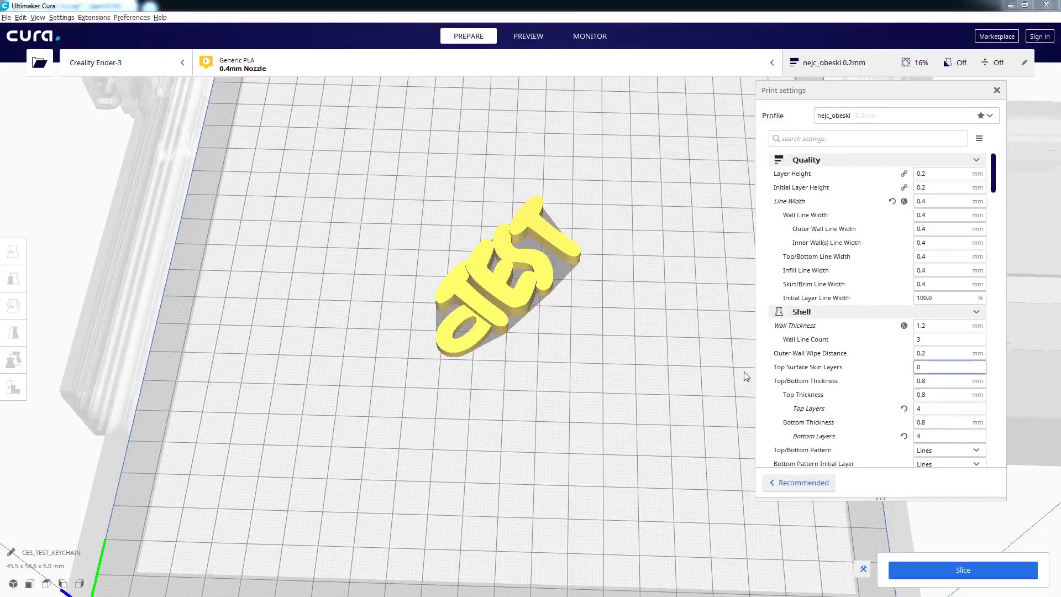
scroll(370, 344, down, 5)
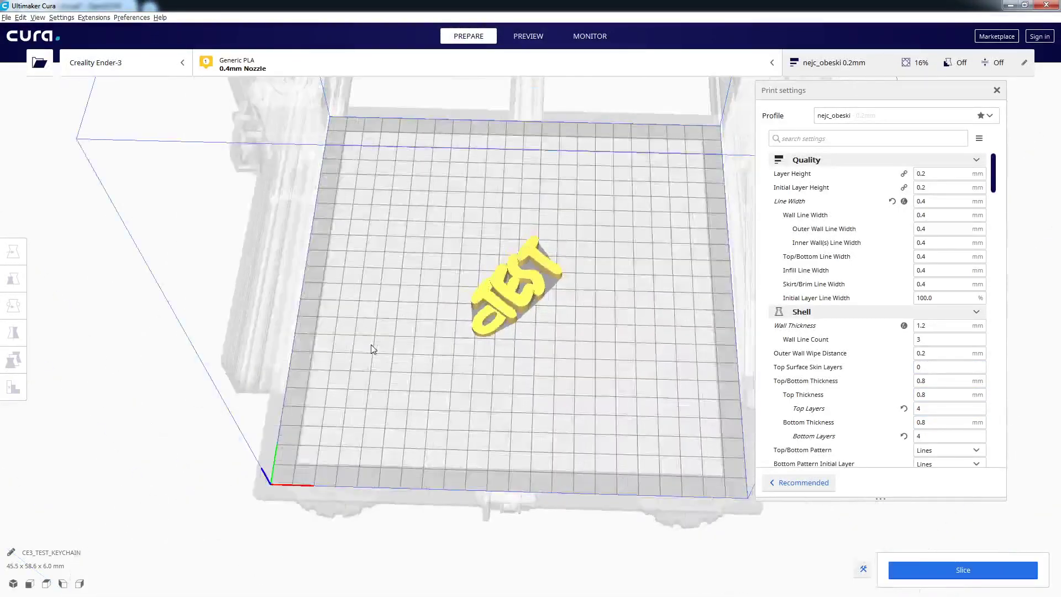
scroll(377, 340, down, 2)
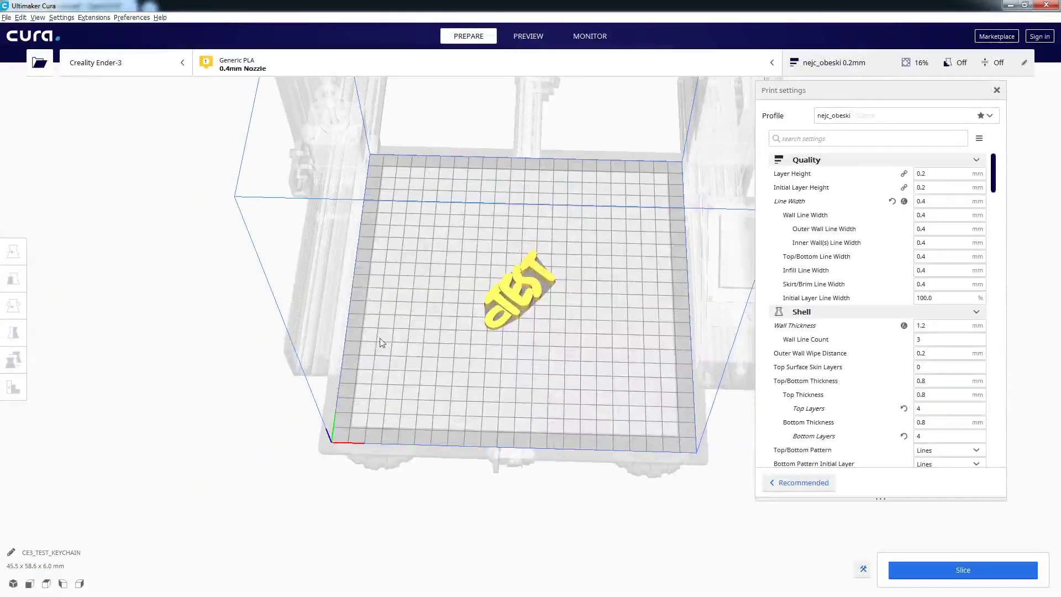
scroll(381, 332, up, 3)
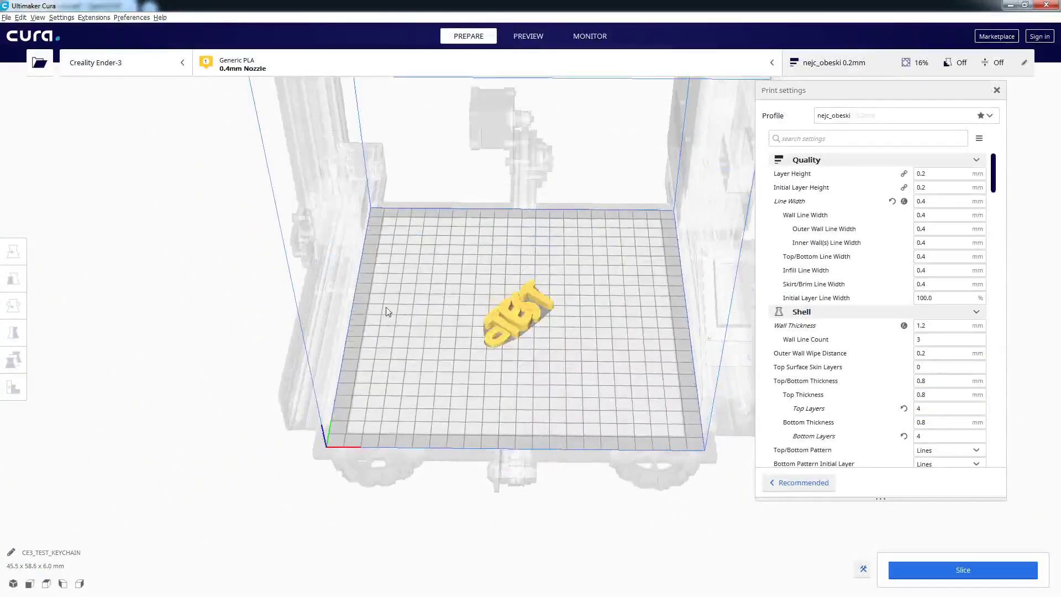
scroll(387, 327, down, 3)
click(503, 302)
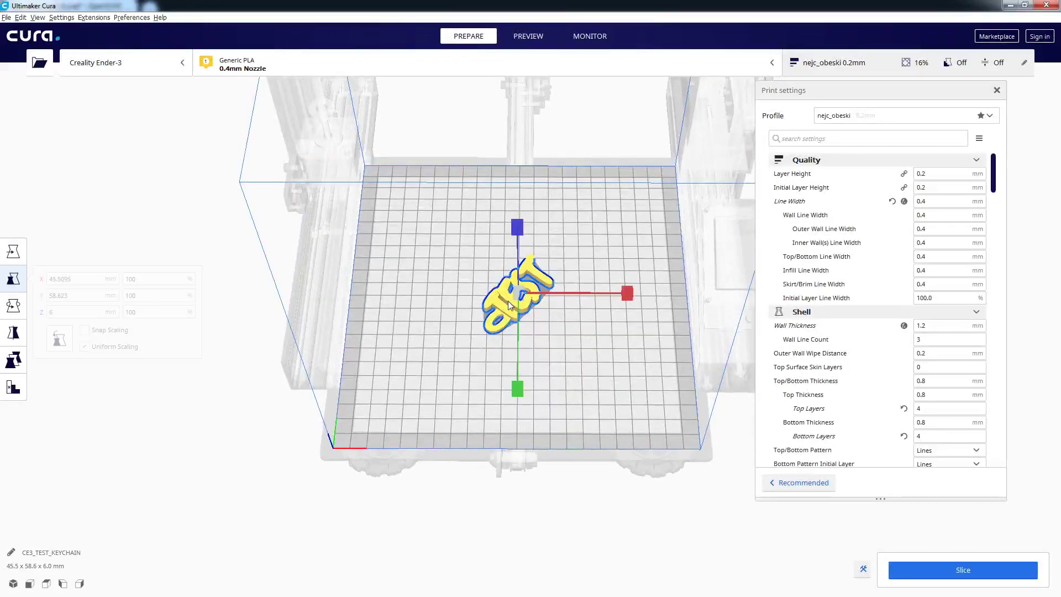
click(14, 305)
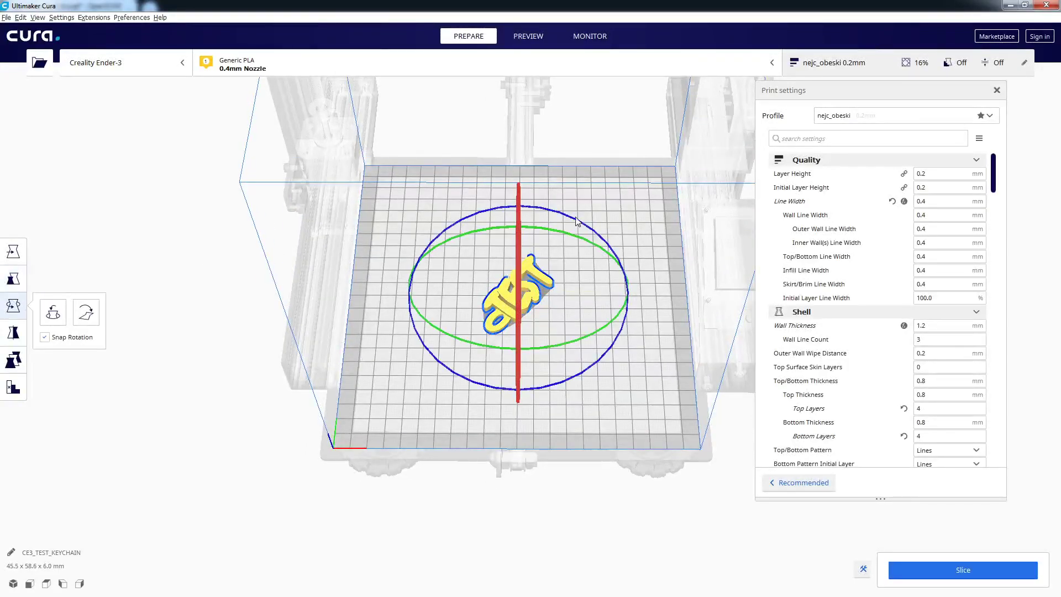
drag(579, 226, 618, 336)
click(377, 394)
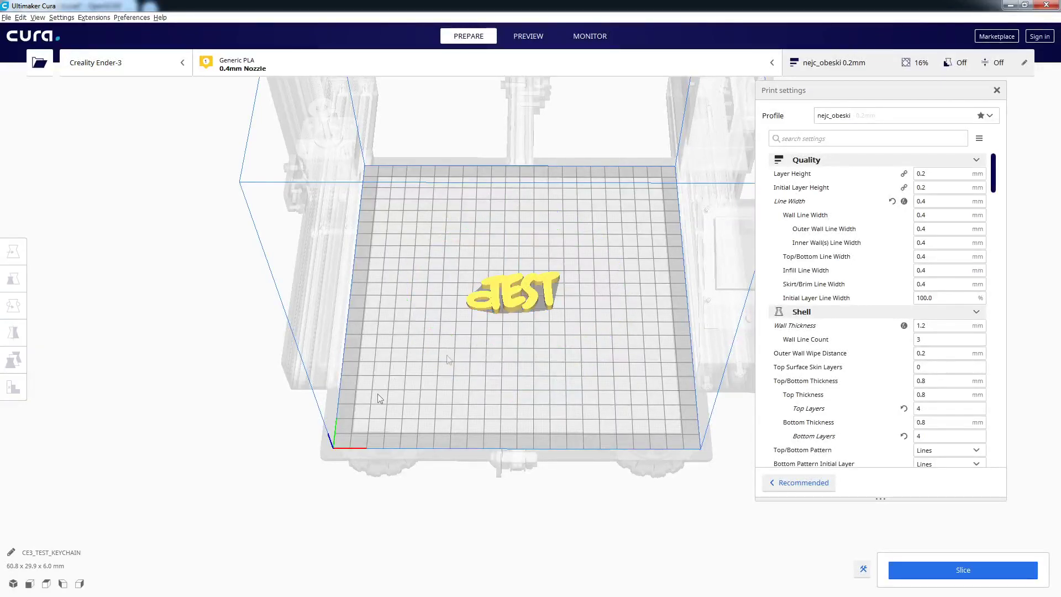
Step: Scale the keyring uniformly to 80%, giving 48.7 × 24.0 × 4.8 mm
click(502, 305)
click(13, 280)
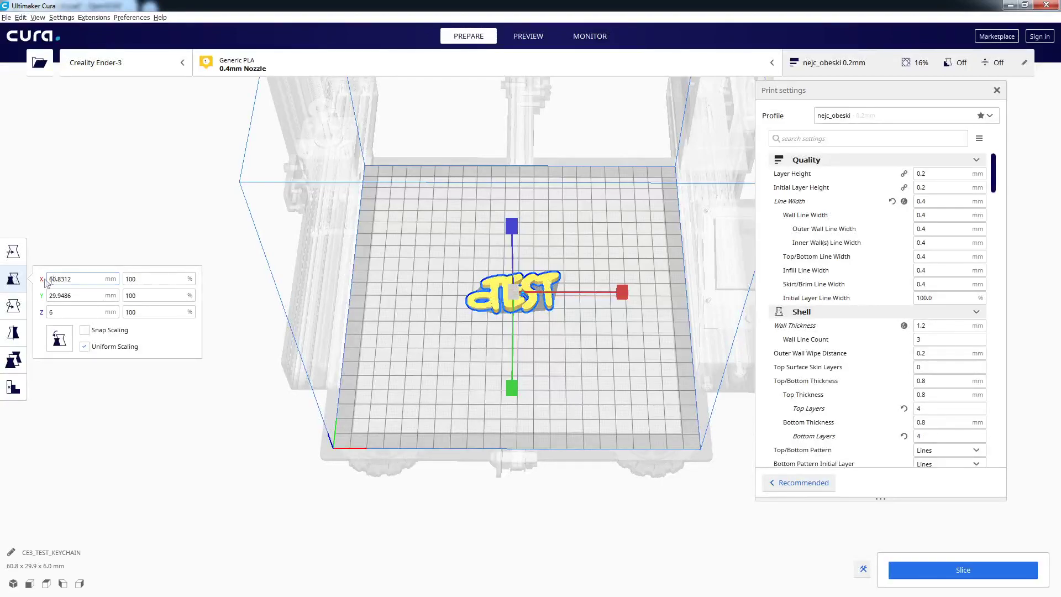
click(115, 283)
double_click(131, 279)
text(80)
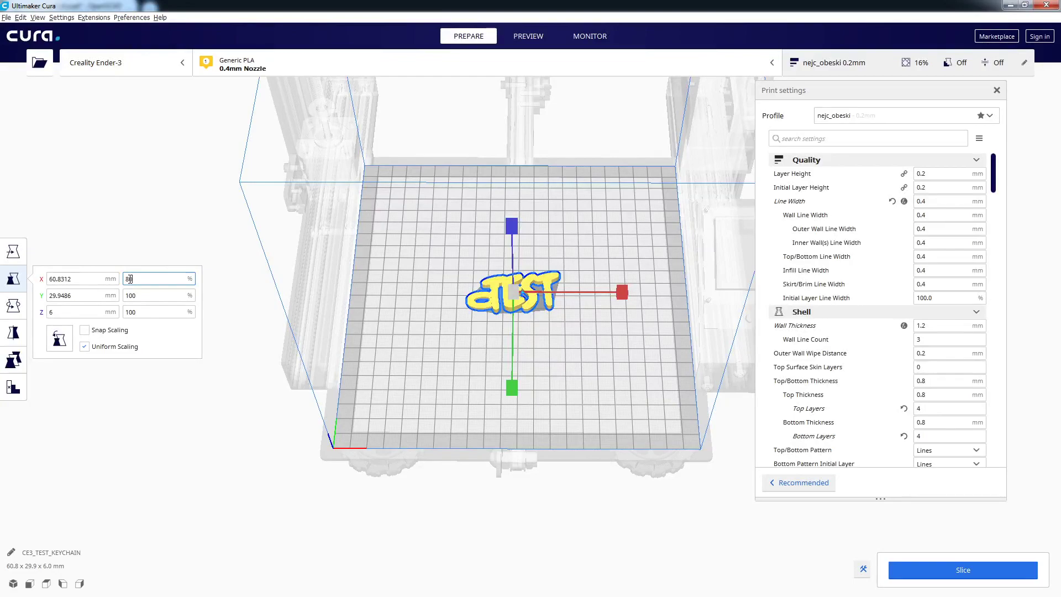
key(Return)
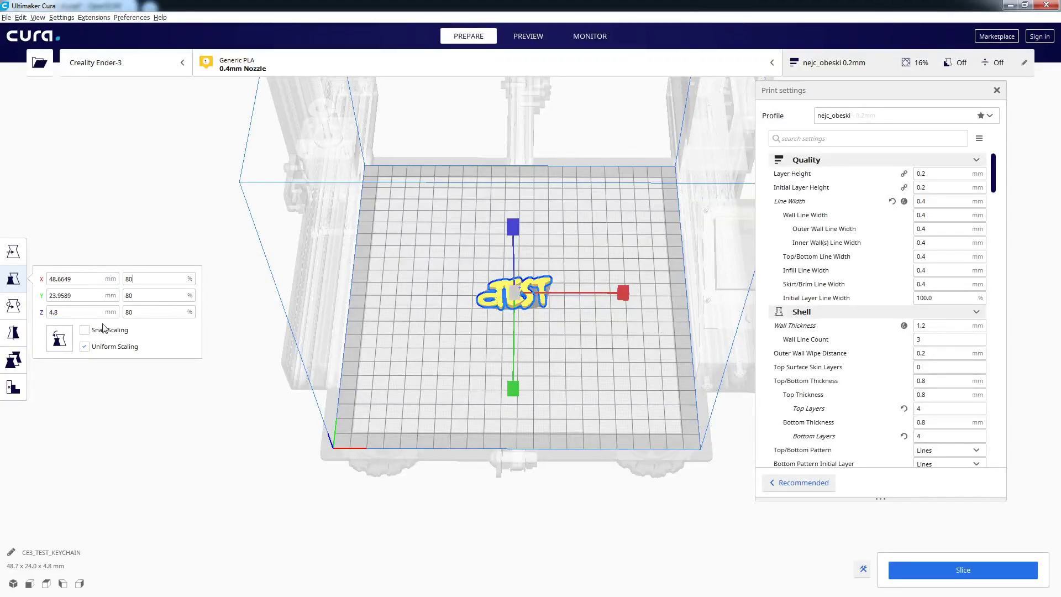
click(404, 340)
scroll(415, 323, up, 5)
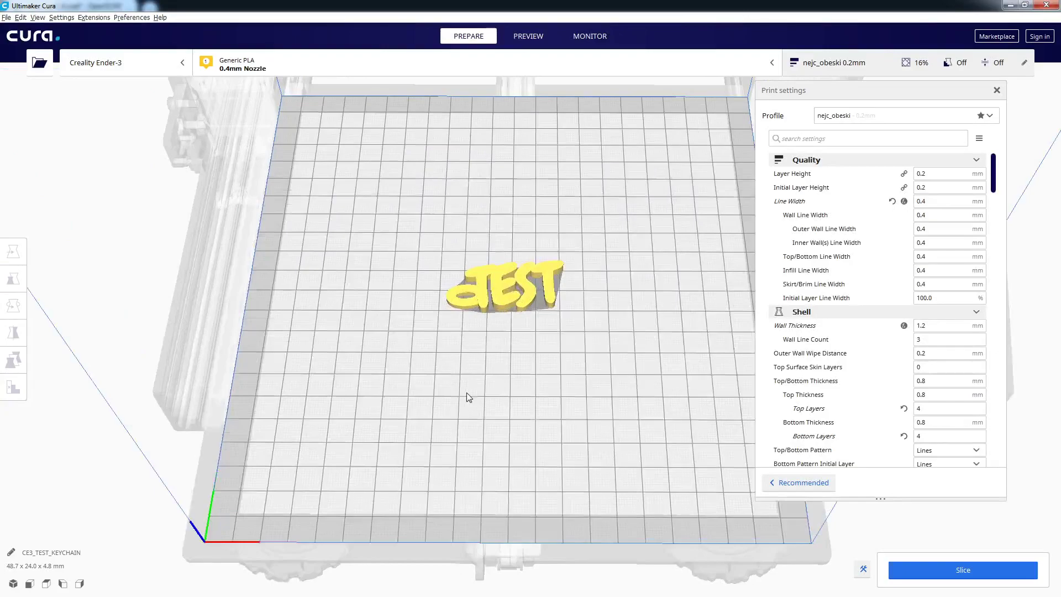
scroll(431, 292, down, 3)
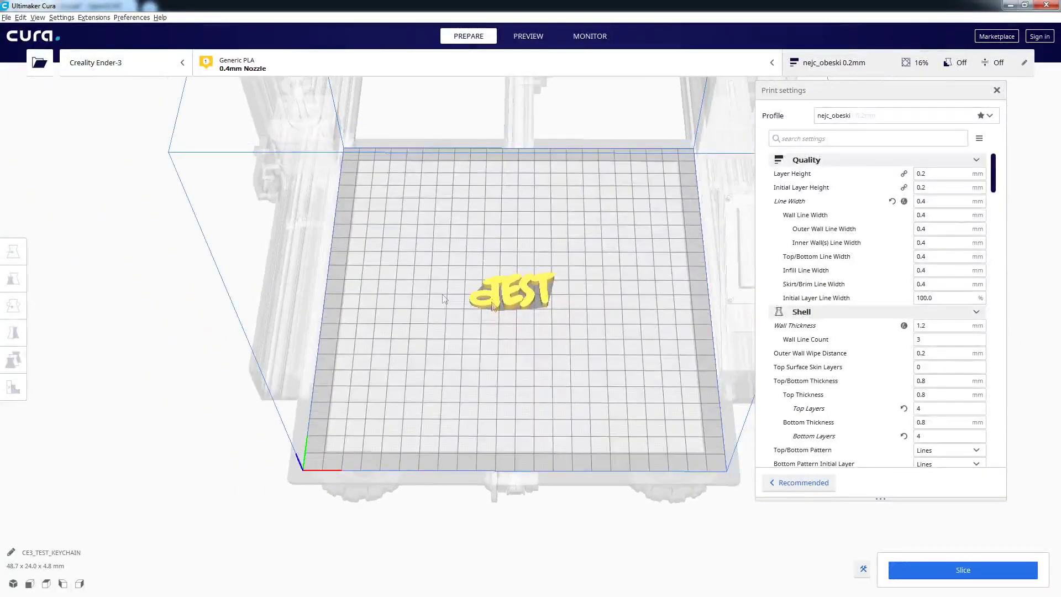
Step: Slice the keyring (26-minute, 2 g estimate) and save the G-code as CE3_TEST_KEYCHAIN
click(919, 567)
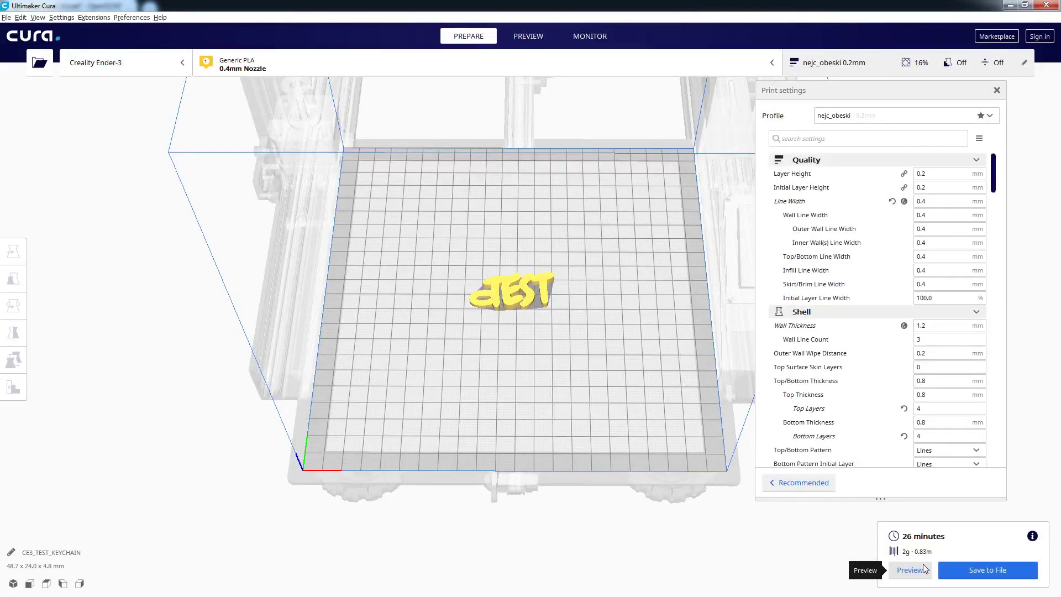
click(965, 573)
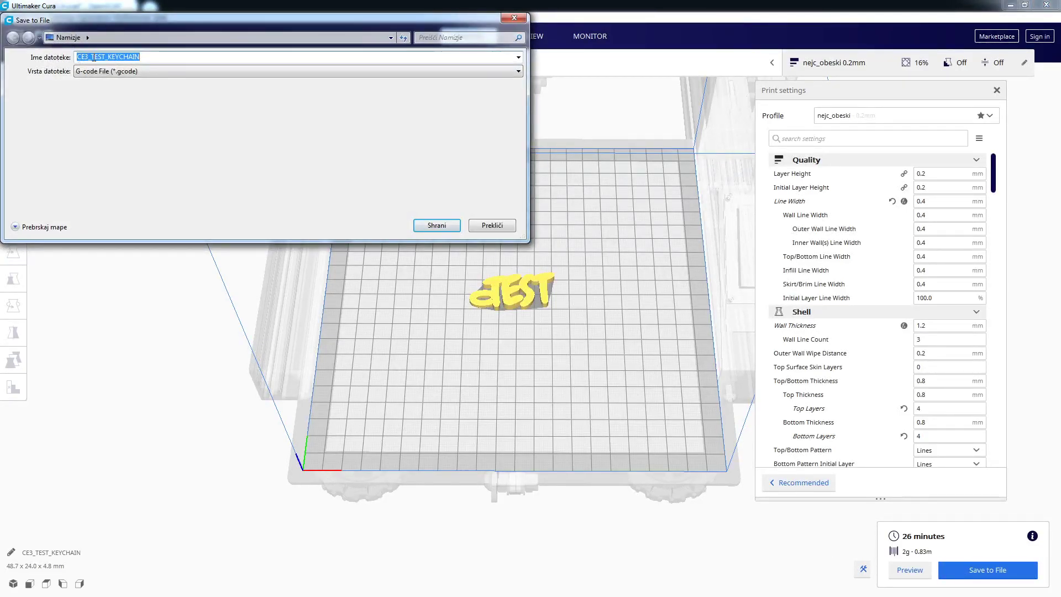
click(438, 226)
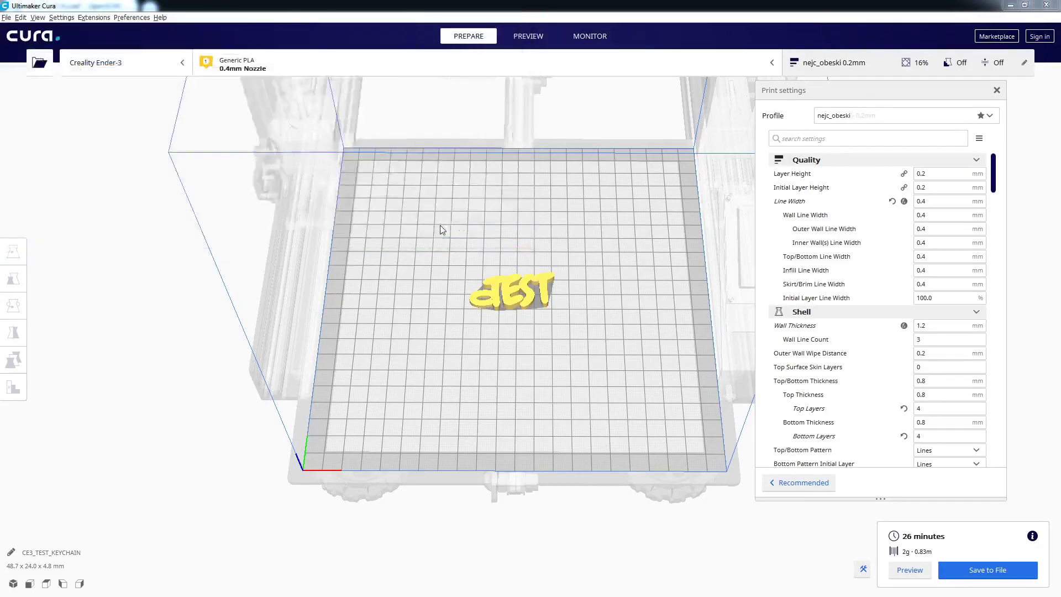